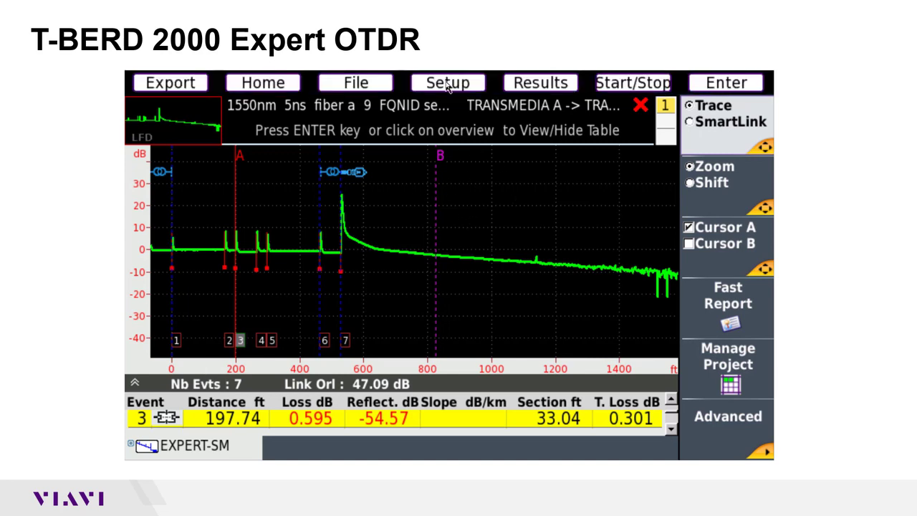
In Setup, review the Point to Point network configuration and 1310/1550/1625 nm laser options, keeping 1550 nm
{"action": "left_click", "coordinate": [462, 84]}
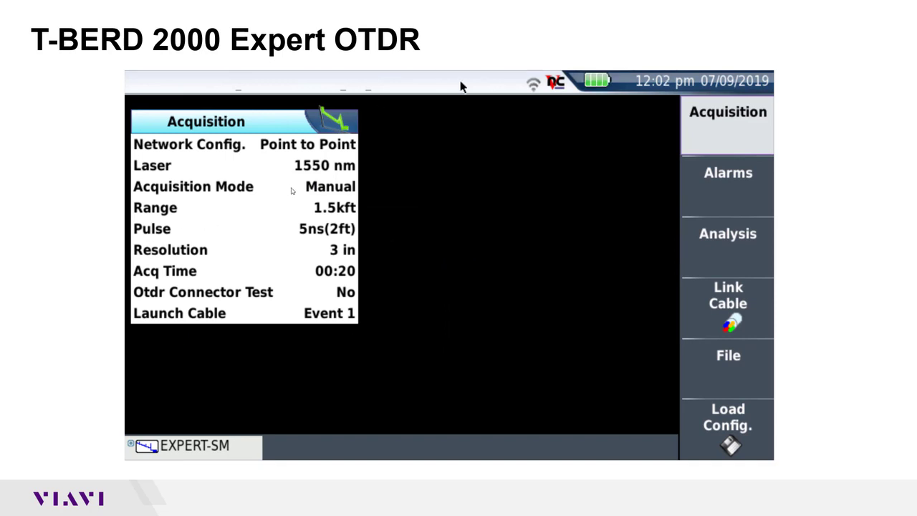
{"action": "left_click", "coordinate": [342, 146]}
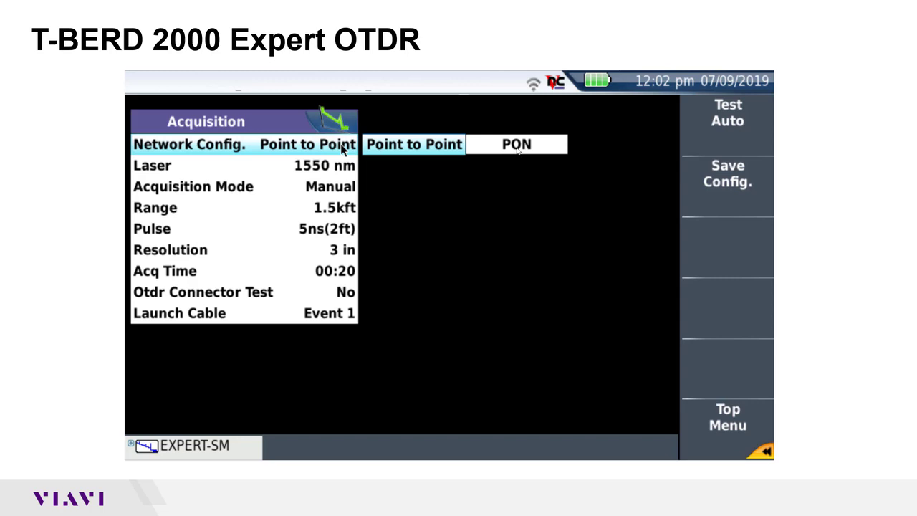
{"action": "left_click", "coordinate": [306, 166]}
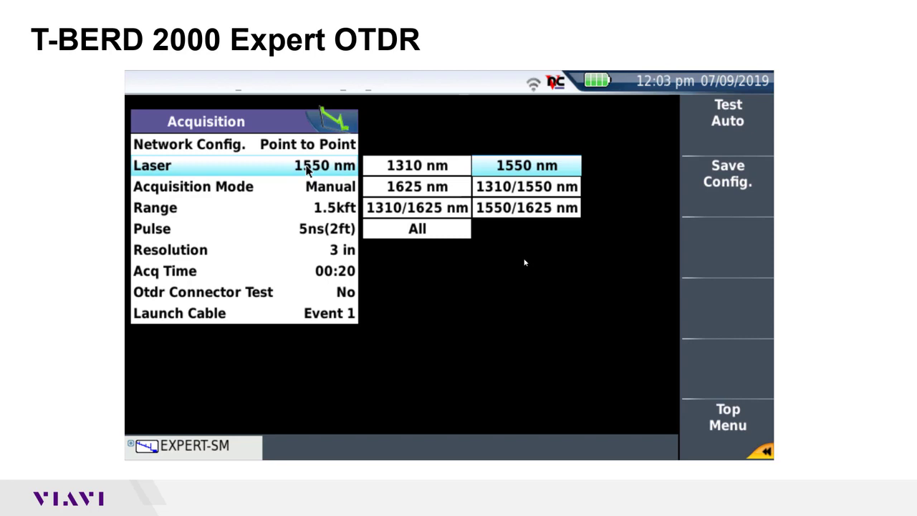
Try the Auto and SmartAcq acquisition modes, then return to Manual
{"action": "left_click", "coordinate": [330, 190]}
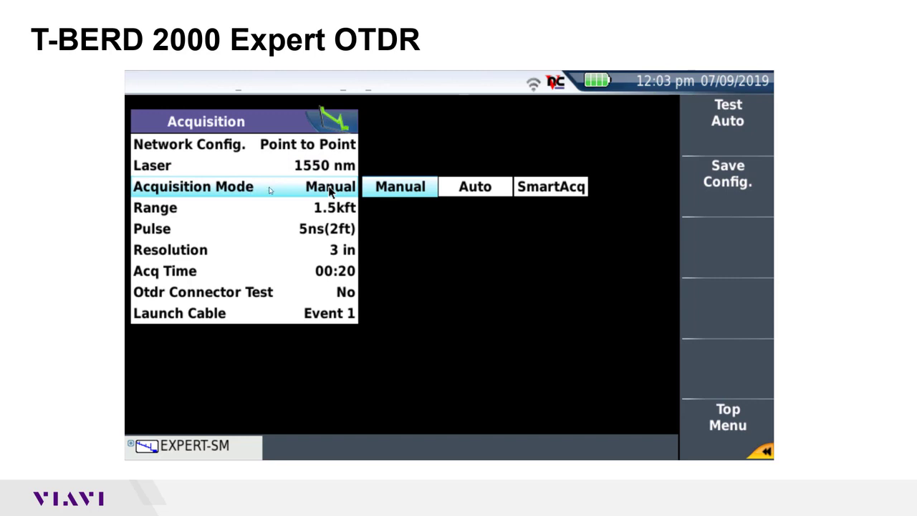
{"action": "left_click", "coordinate": [476, 191]}
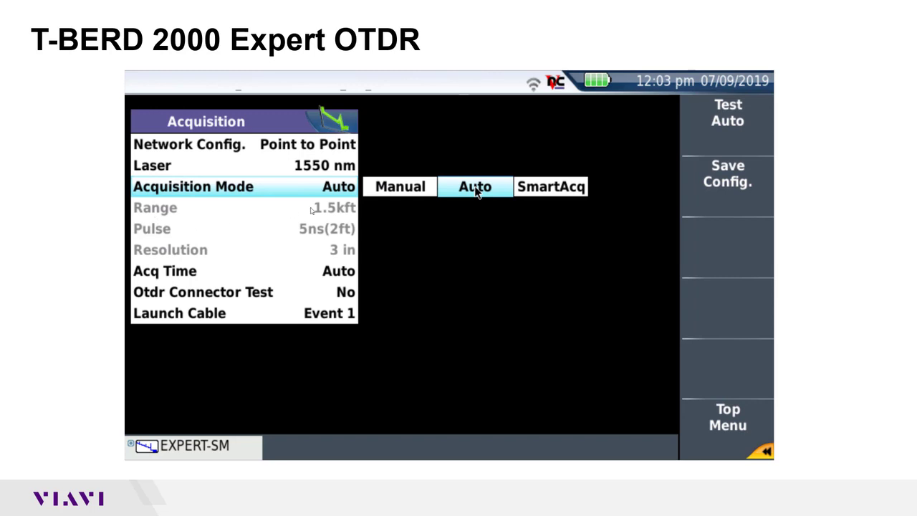
{"action": "left_click", "coordinate": [551, 192]}
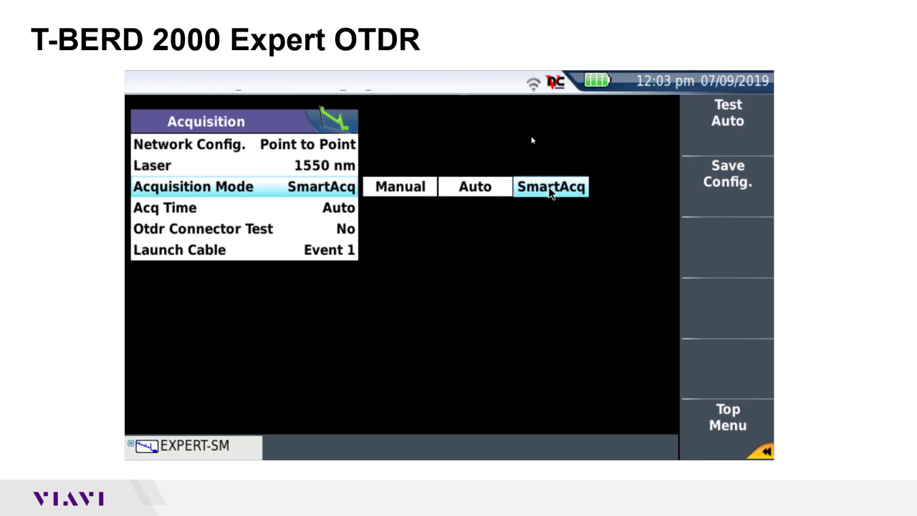
{"action": "left_click", "coordinate": [409, 192]}
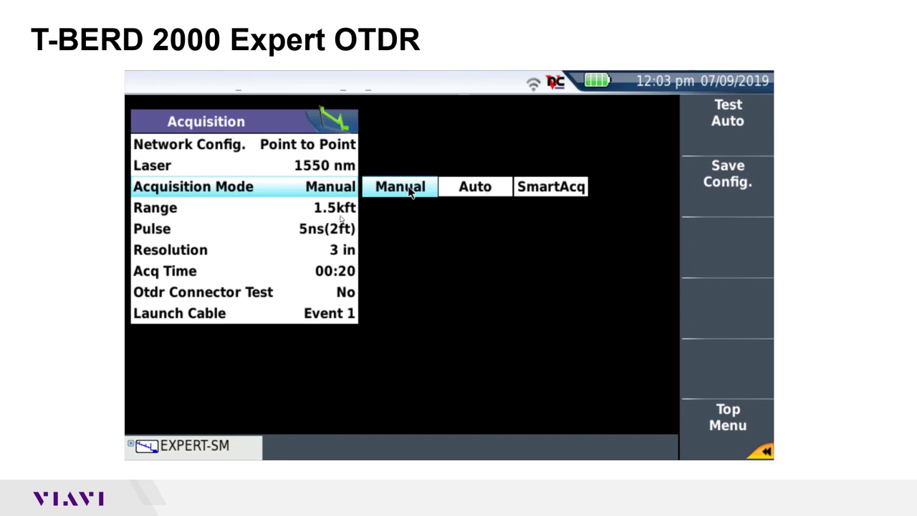
Review the range, pulse, resolution, acquisition time, connector test and launch cable options without changing them
{"action": "left_click", "coordinate": [337, 209]}
{"action": "left_click", "coordinate": [330, 236]}
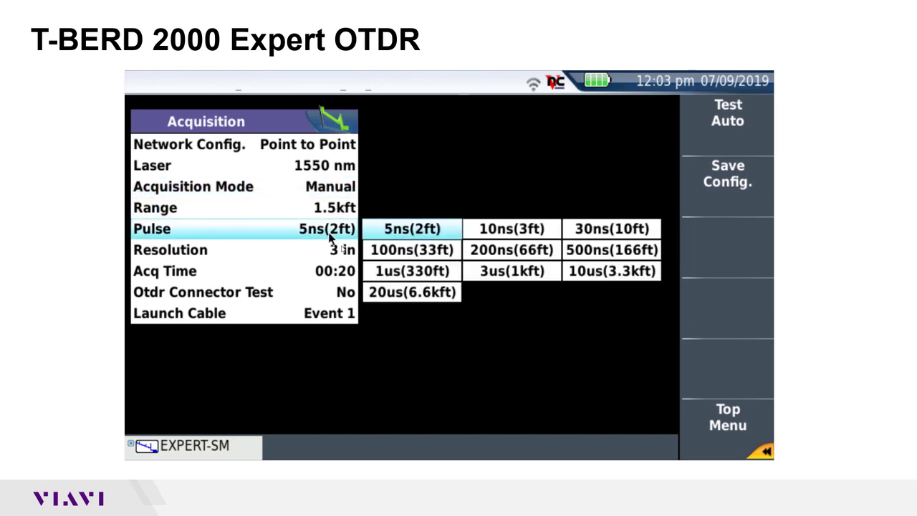
{"action": "left_click", "coordinate": [343, 251]}
{"action": "left_click", "coordinate": [345, 276]}
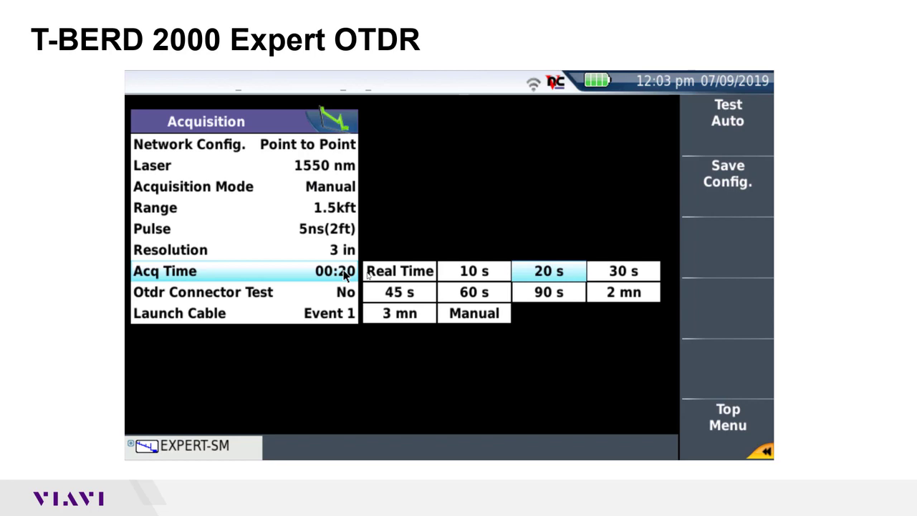
{"action": "left_click", "coordinate": [347, 295]}
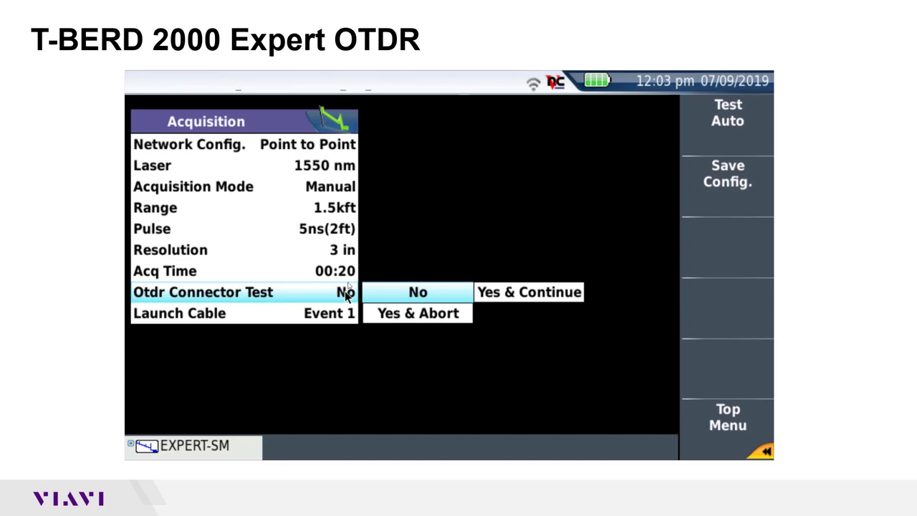
{"action": "left_click", "coordinate": [322, 313]}
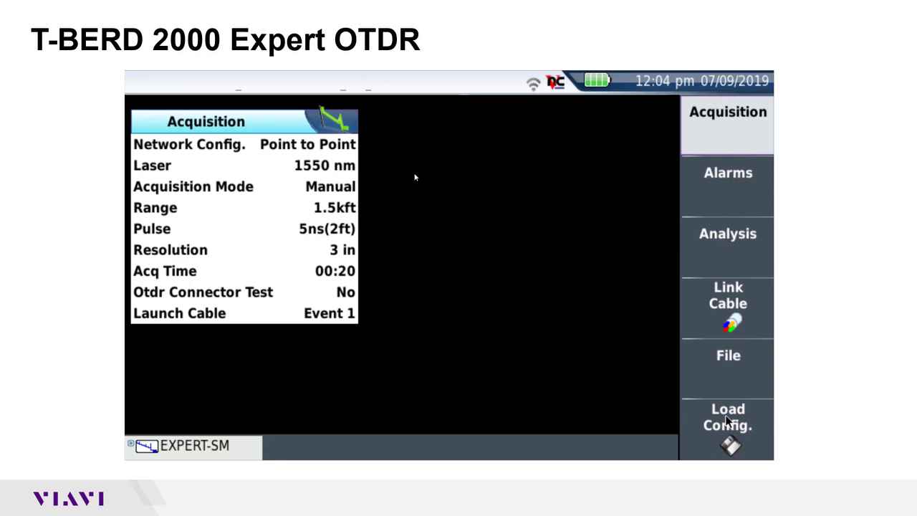
Open the alarm thresholds and review the None/Fail/Warning levels, keeping Alarm Level at Fail
{"action": "left_click", "coordinate": [715, 194]}
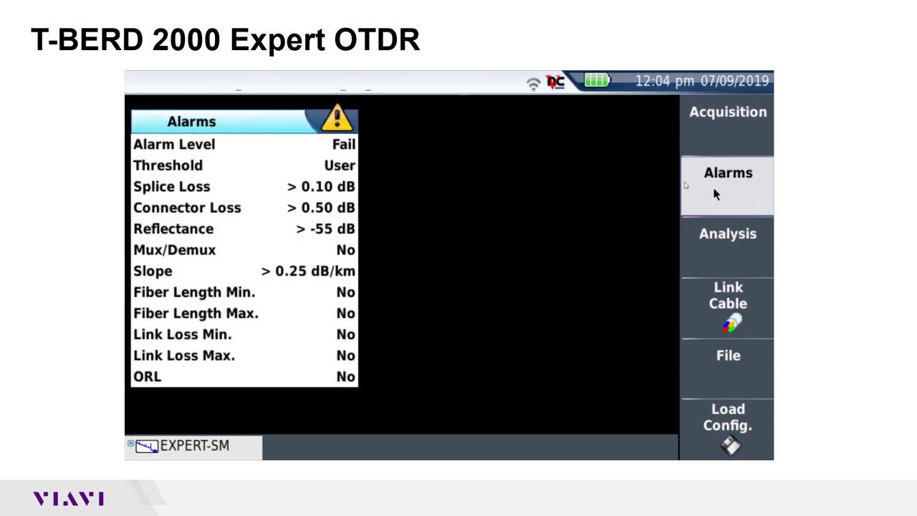
{"action": "left_click", "coordinate": [342, 144]}
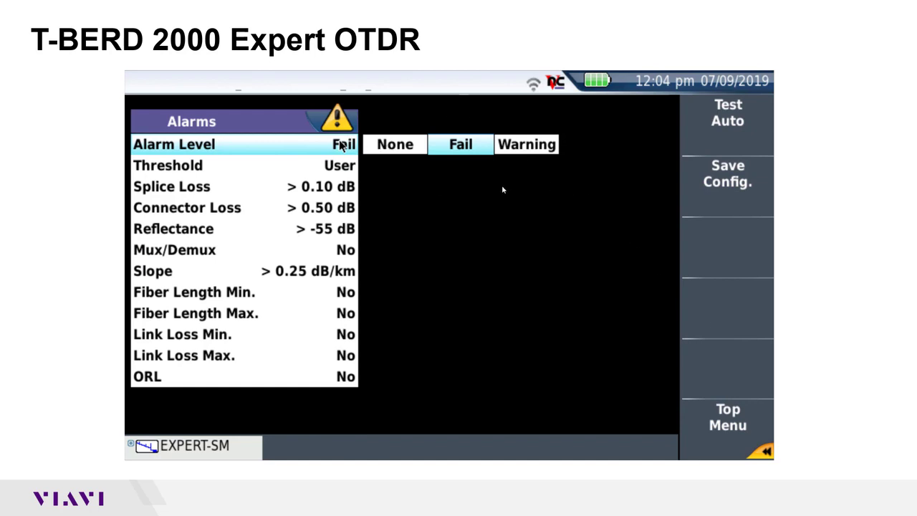
{"action": "left_click", "coordinate": [726, 421]}
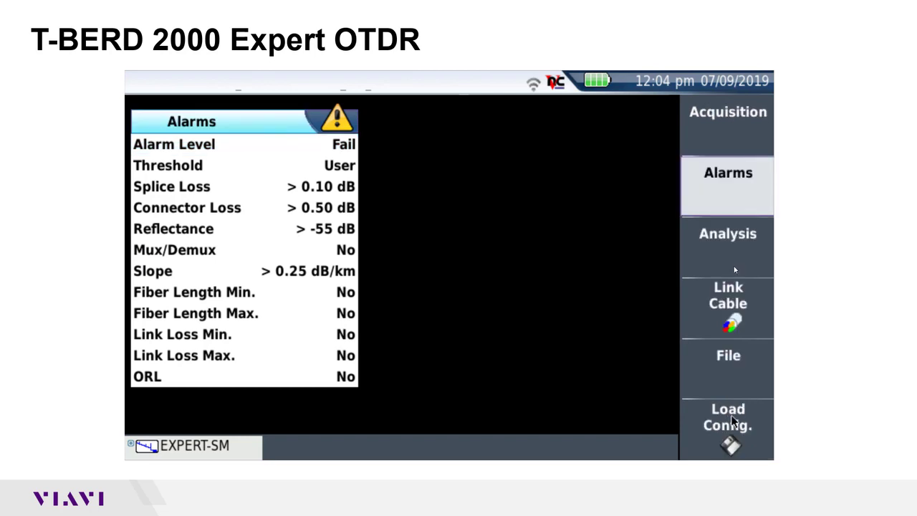
Open the Analysis settings
{"action": "left_click", "coordinate": [740, 256]}
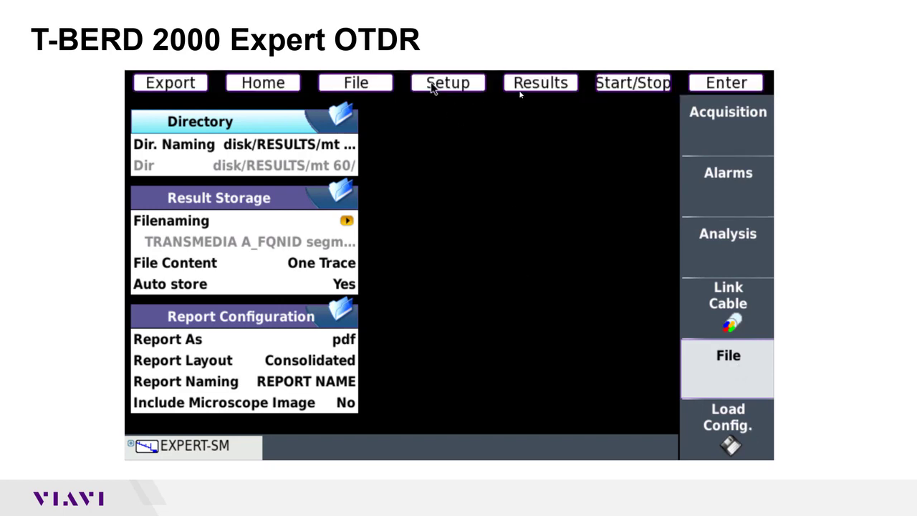
Show the new trace's results as a SmartLink map with two flagged connectors
{"action": "left_click", "coordinate": [610, 87]}
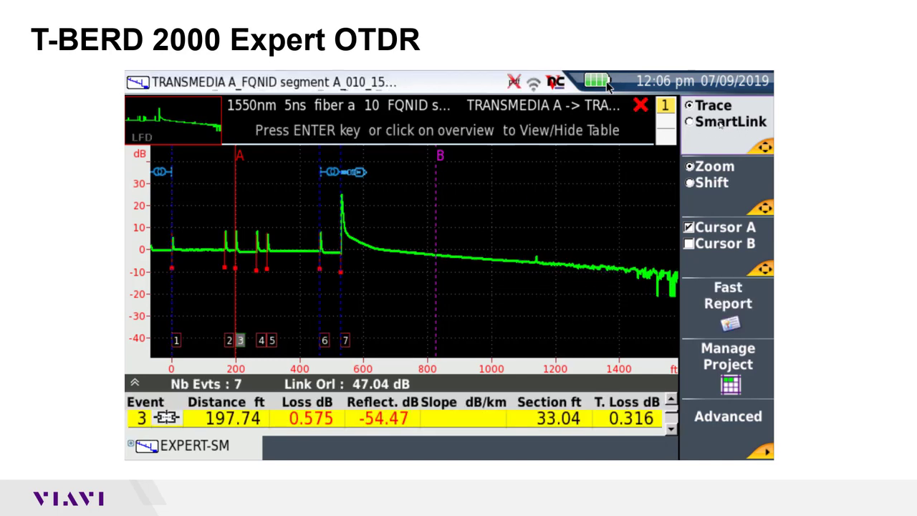
{"action": "left_click", "coordinate": [723, 127]}
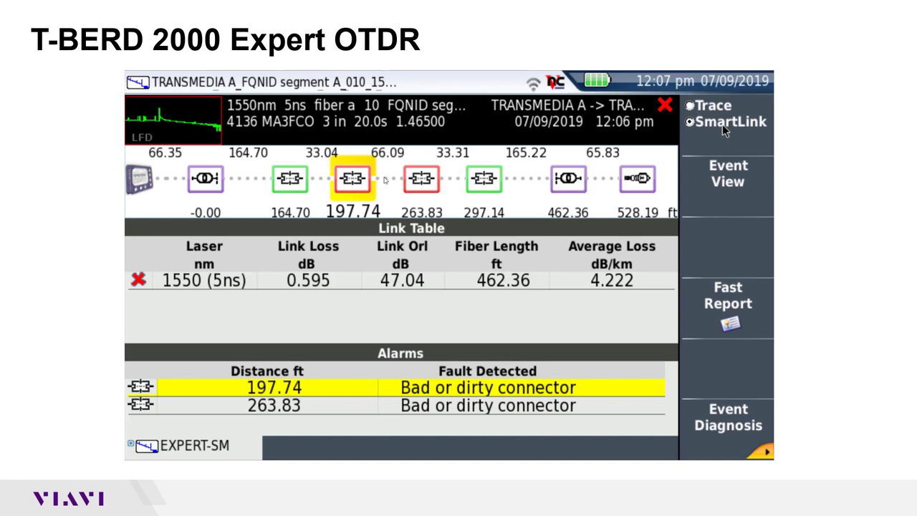
Show Event View details for the 164.70 ft and failed 197.74 ft connectors, toggling Trace and SmartLink
{"action": "left_click", "coordinate": [289, 182]}
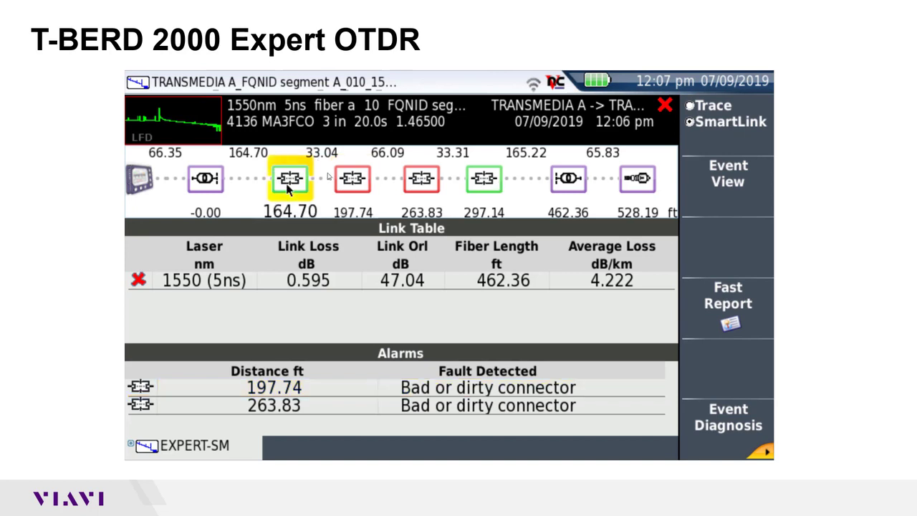
{"action": "left_click", "coordinate": [741, 185]}
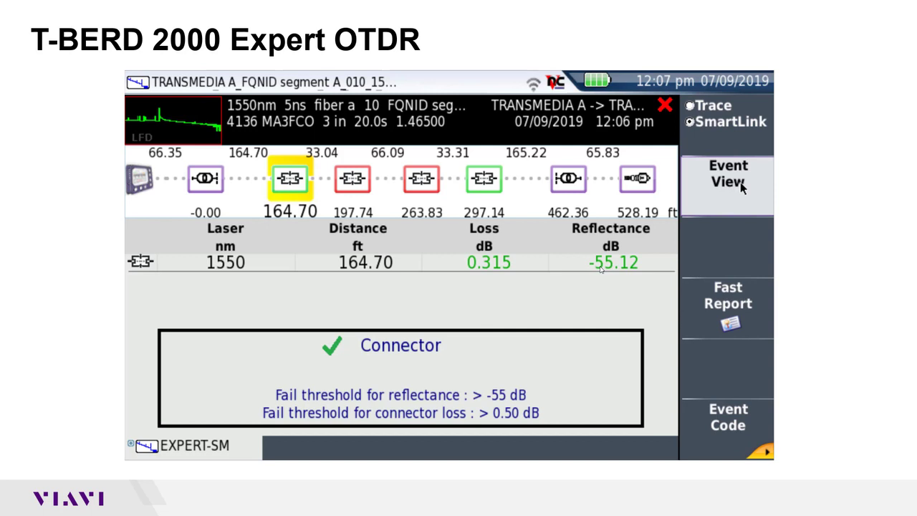
{"action": "left_click", "coordinate": [352, 185]}
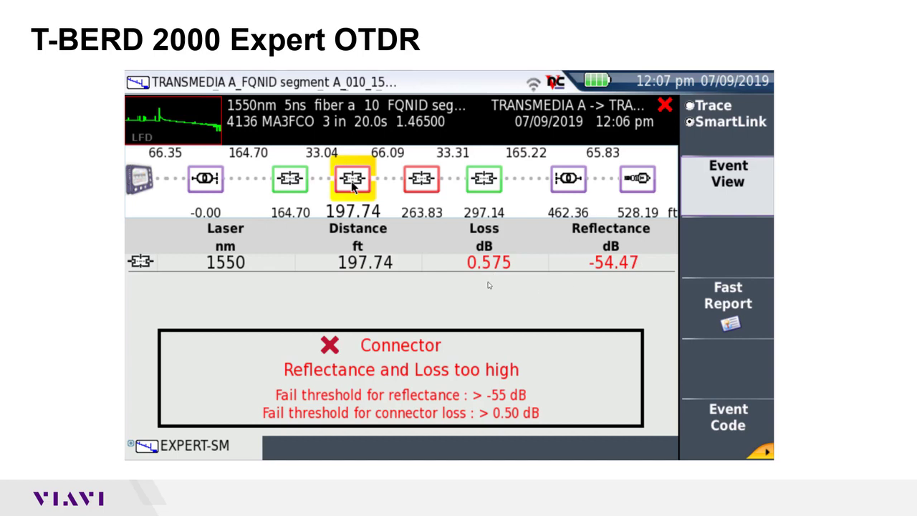
{"action": "left_click", "coordinate": [723, 117]}
{"action": "left_click", "coordinate": [726, 122]}
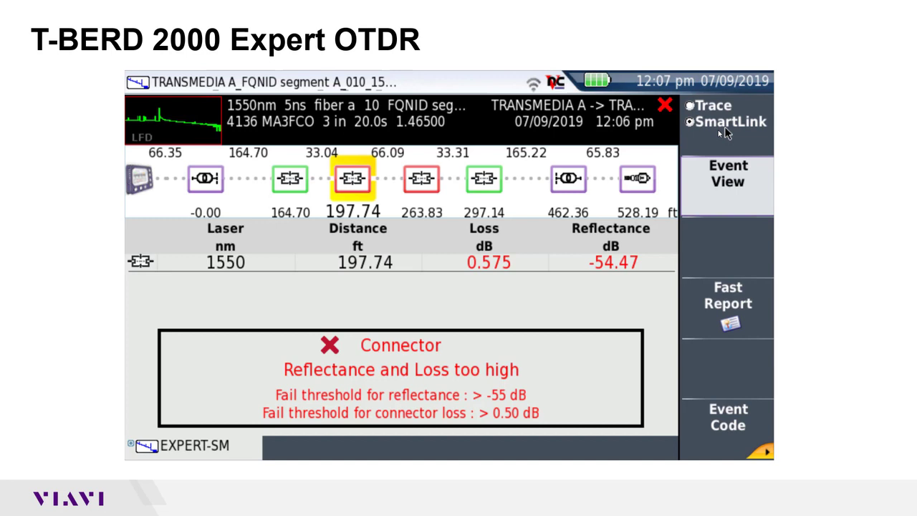